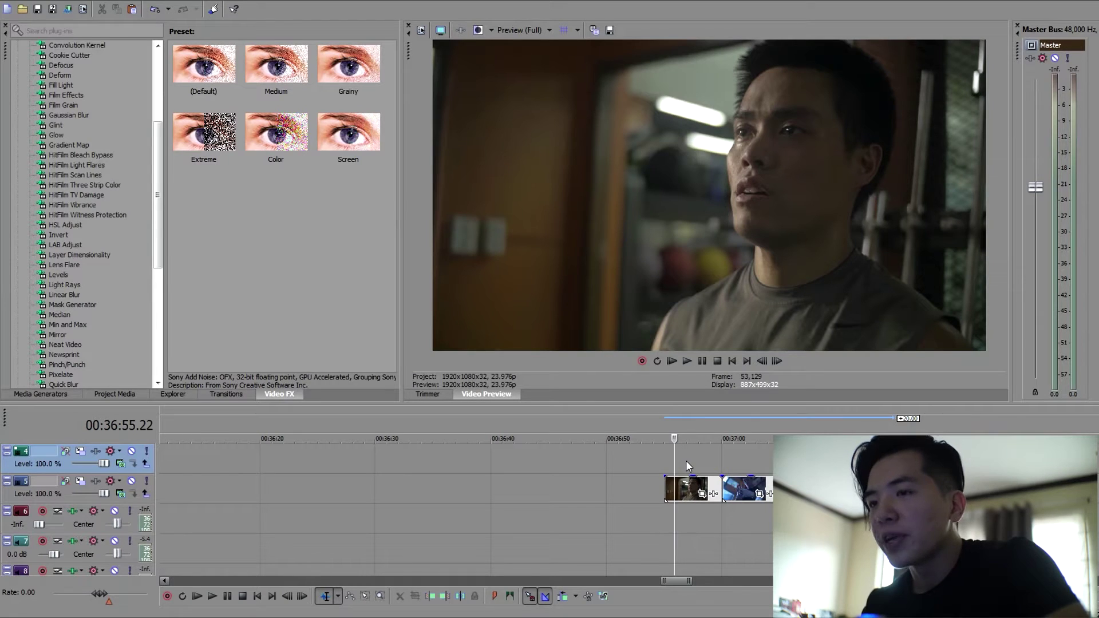
- Preview the hand-wrap, dumbbell and red-glove boxer shots, then return to the man's close-up
left_click(741, 458)
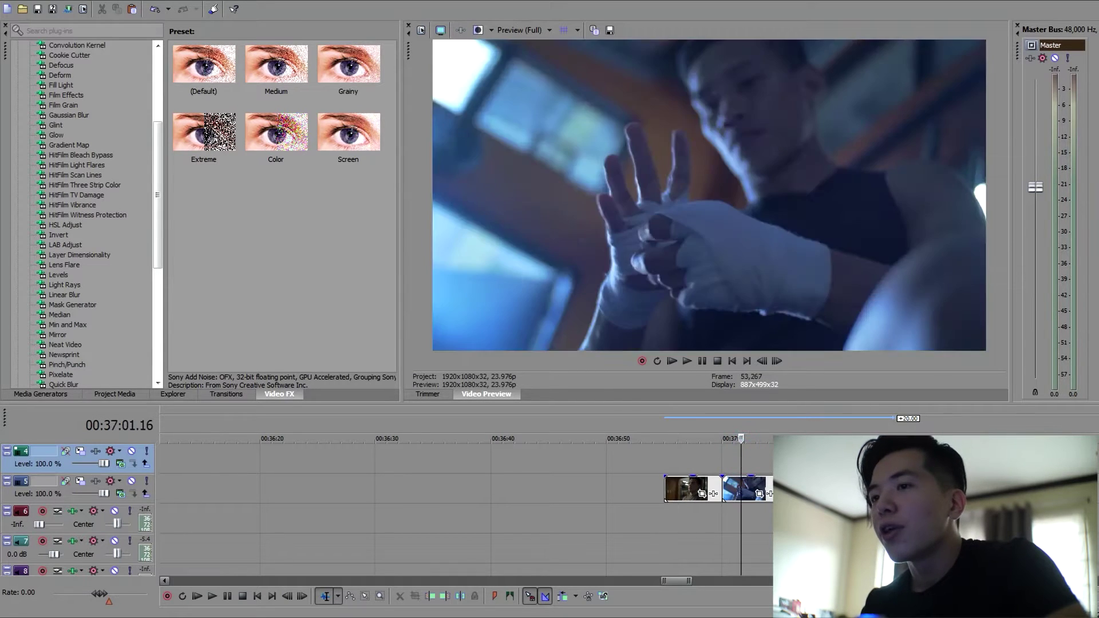
left_click(799, 452)
left_click(852, 452)
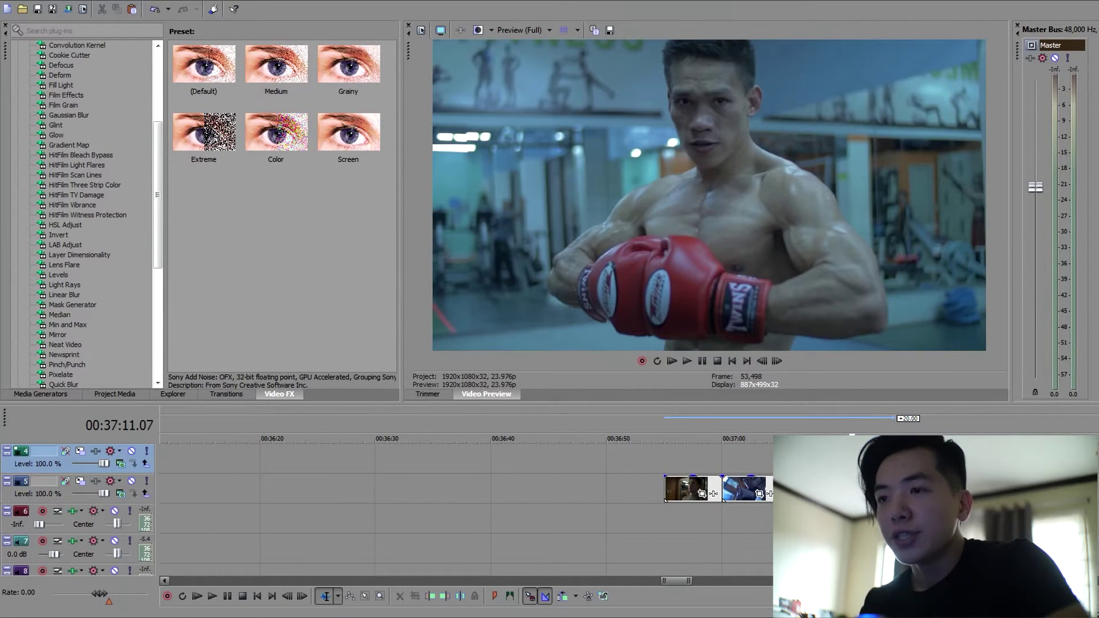
left_click(809, 461)
left_click(758, 464)
left_click(694, 467)
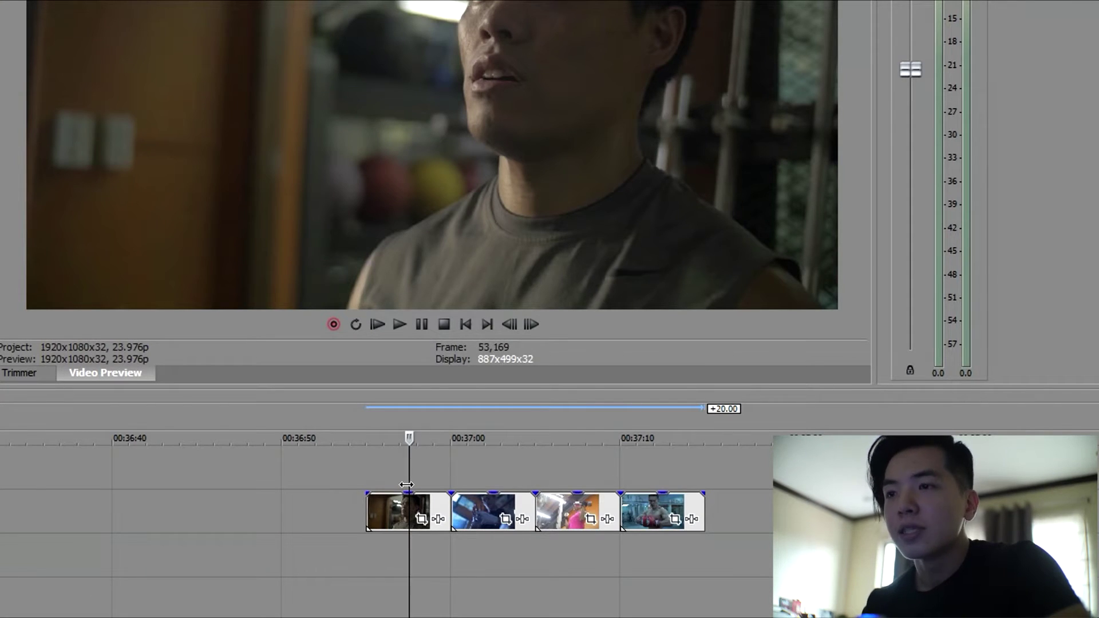
left_click(473, 462)
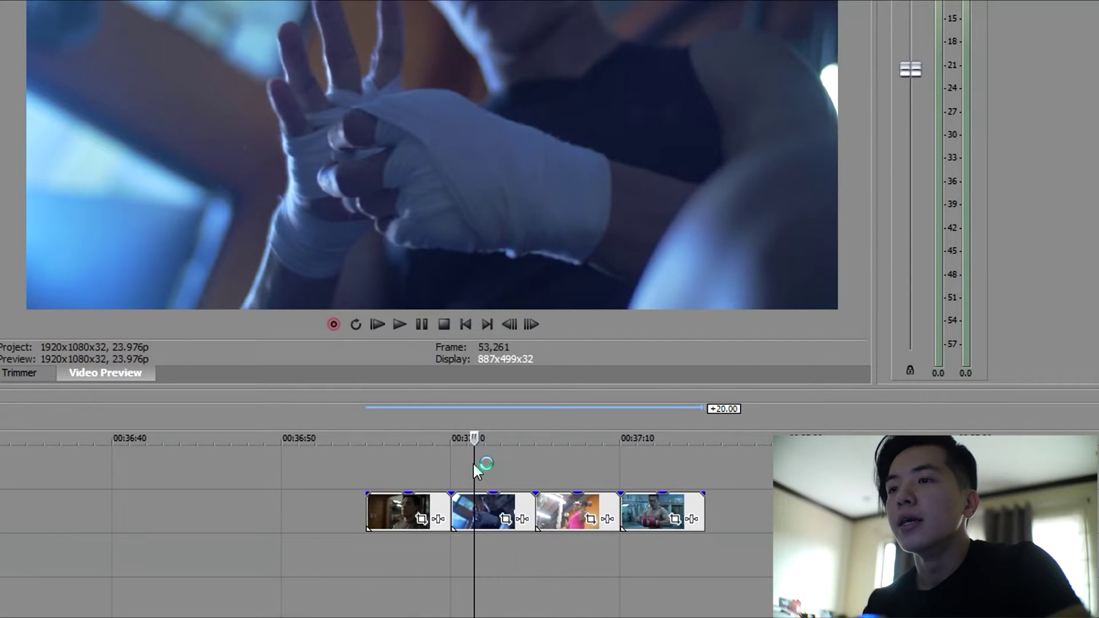
left_click(410, 469)
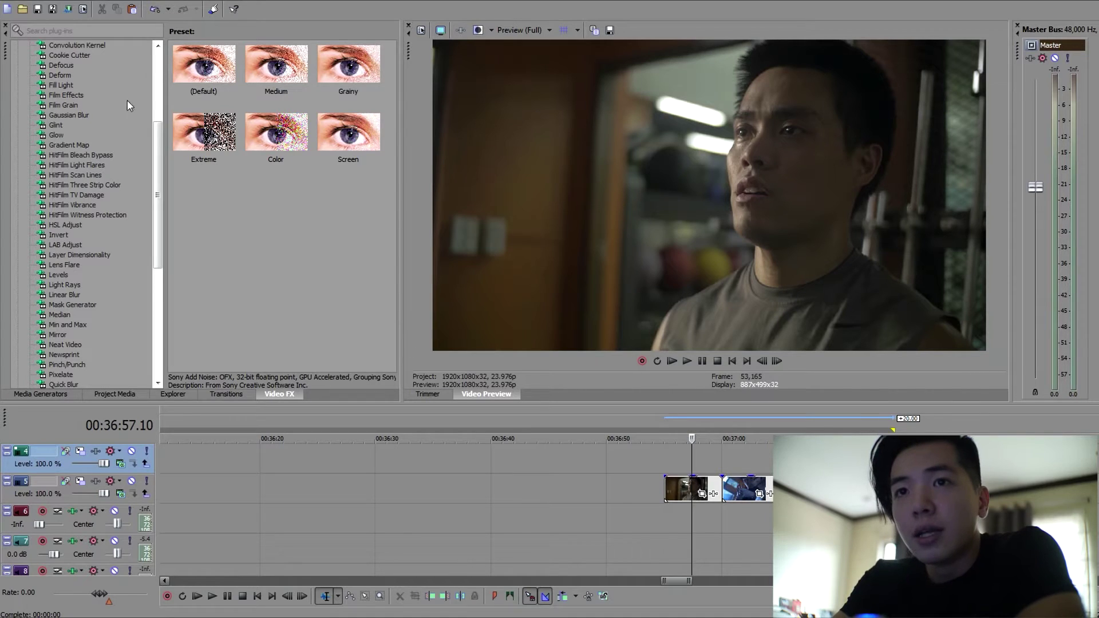
left_click(158, 60)
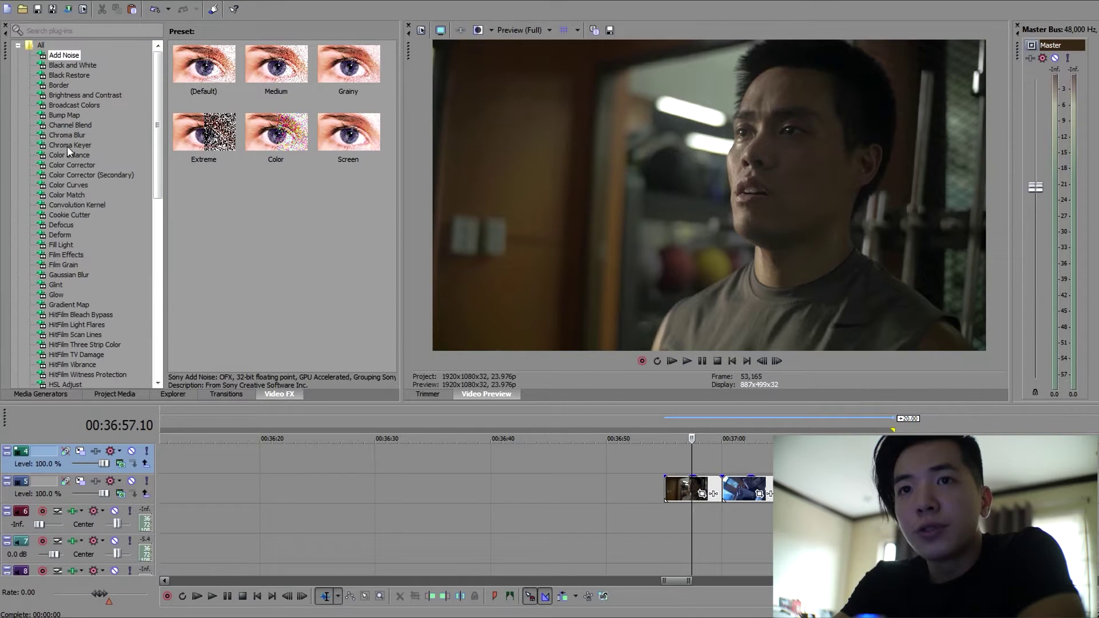
- Add Color Curves to the talking-head clip, bend RGB into an S-curve, and compare before/after
left_click_drag(64, 55, 678, 490)
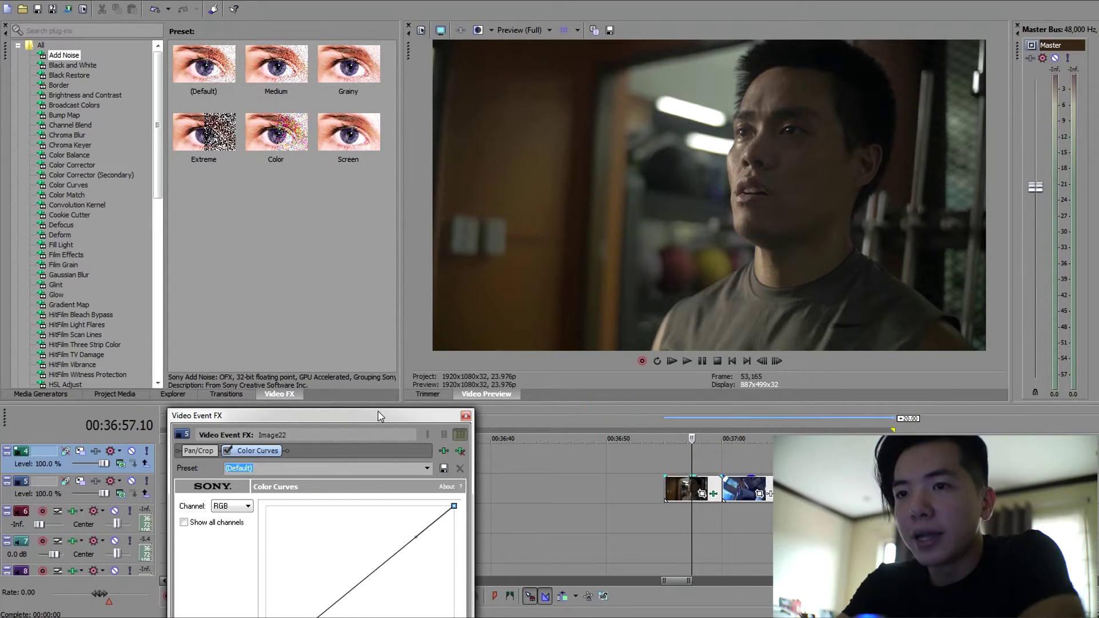
left_click_drag(378, 411, 401, 202)
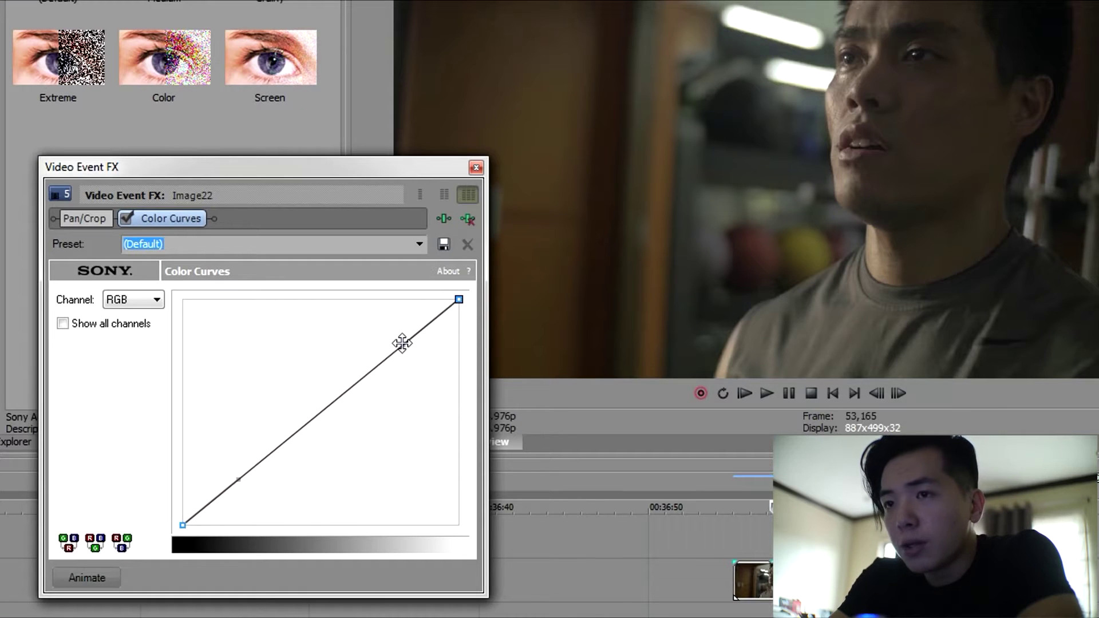
left_click_drag(402, 343, 332, 299)
left_click_drag(238, 480, 277, 522)
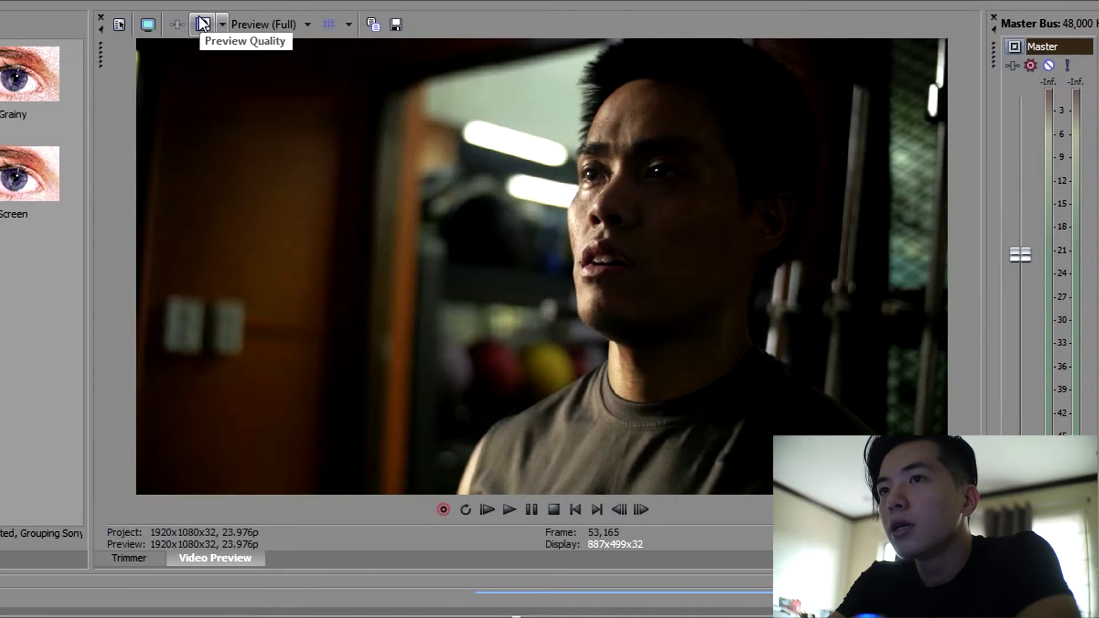
left_click(200, 33)
left_click(200, 34)
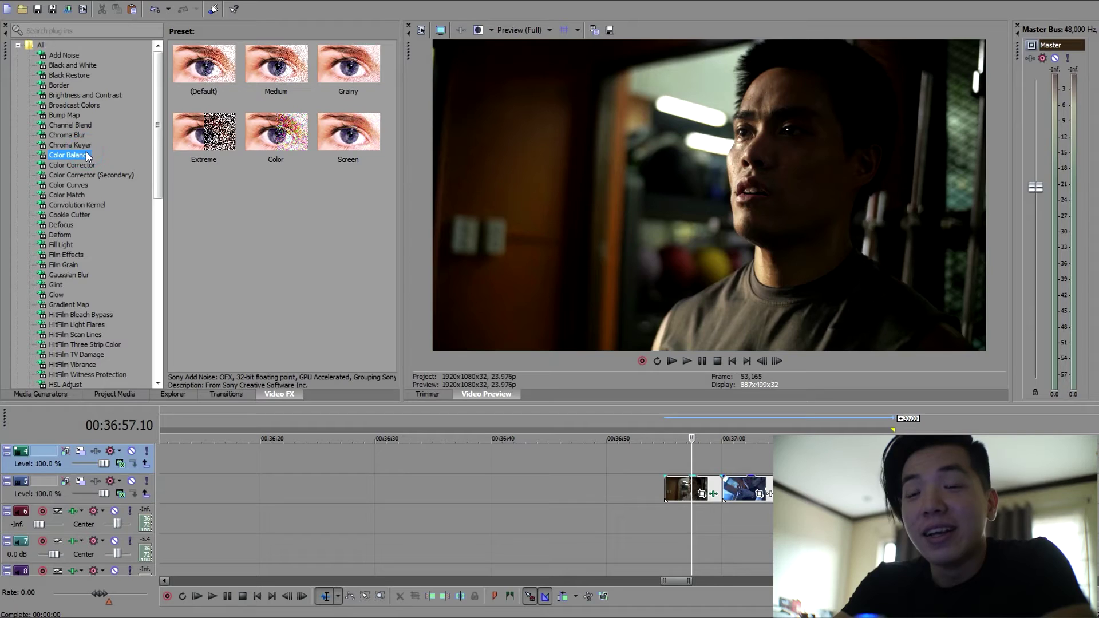
- Add Color Balance after Color Curves on the close-up, keeping Type on Midtones
left_click_drag(63, 55, 544, 361)
left_click_drag(664, 457, 687, 486)
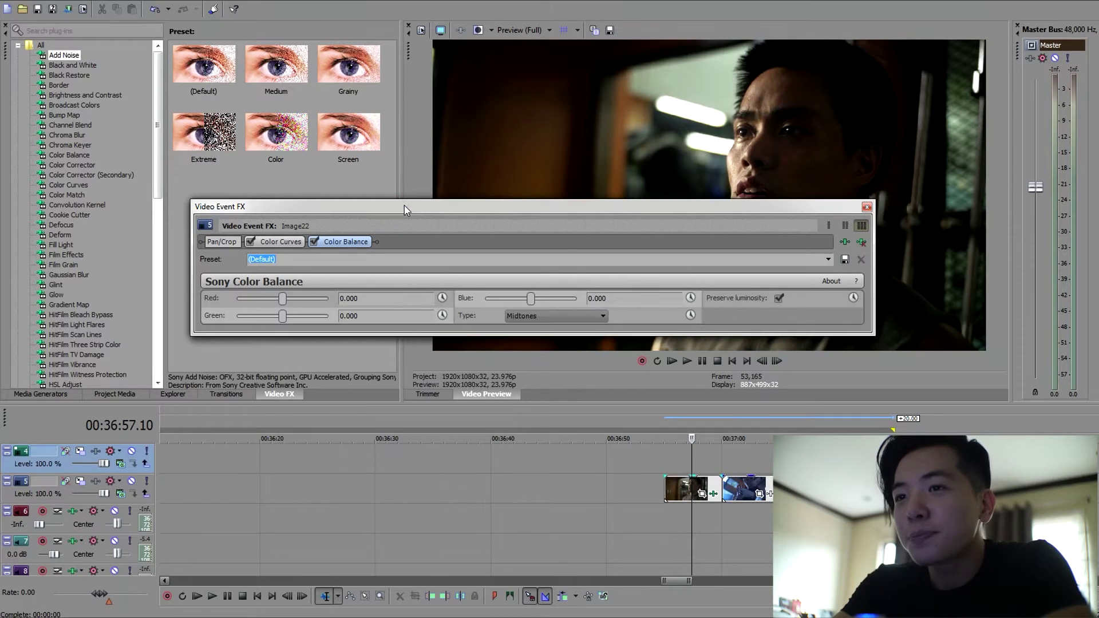
left_click_drag(385, 213, 375, 373)
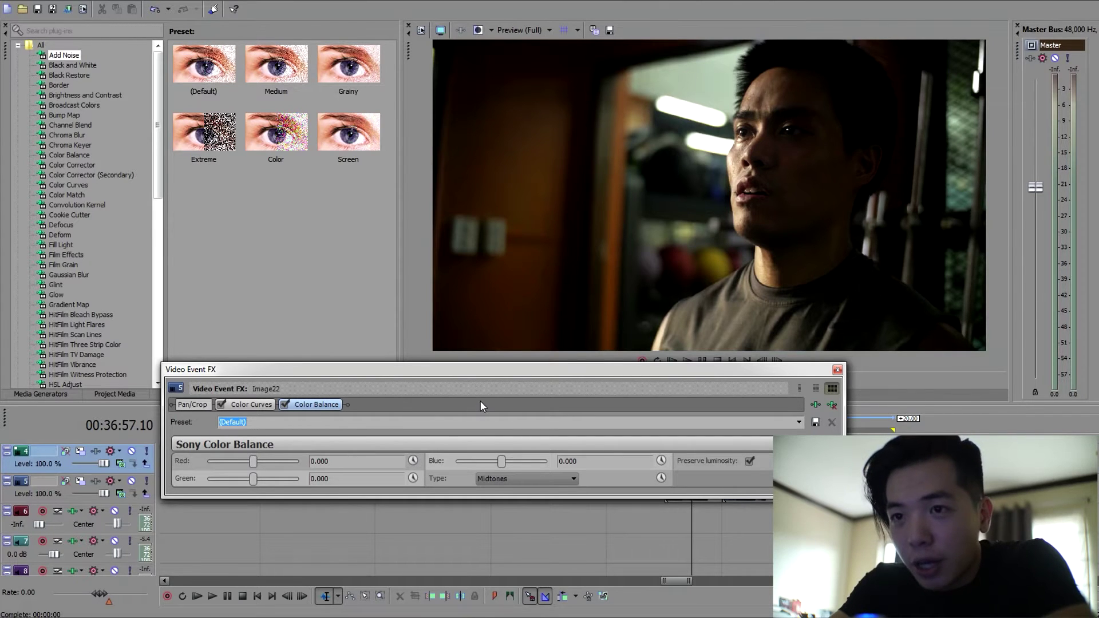
left_click(492, 479)
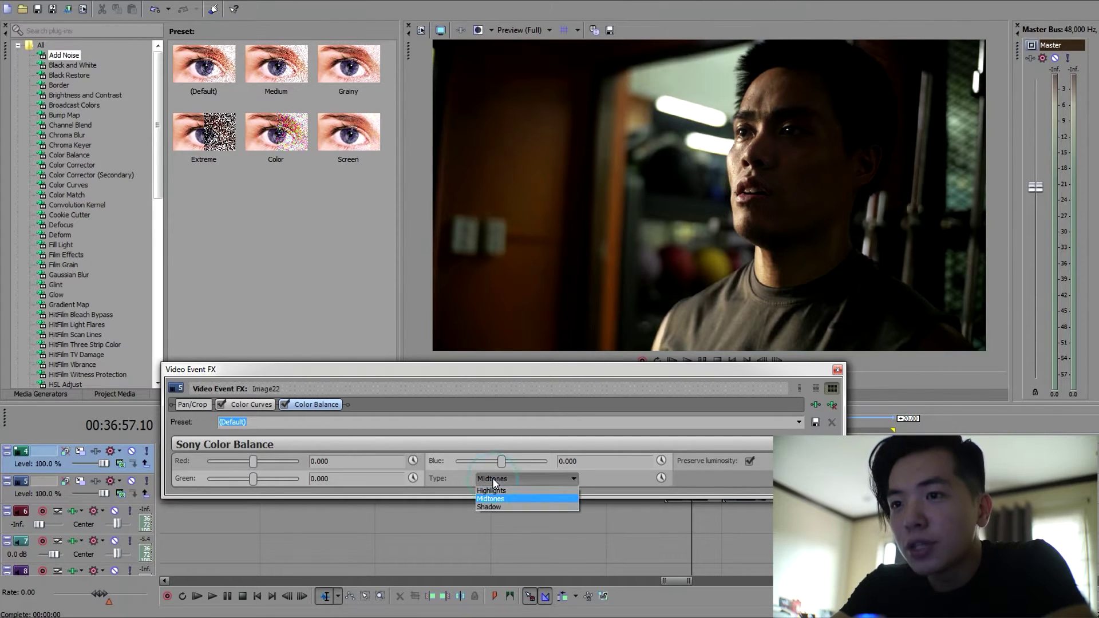
left_click(603, 476)
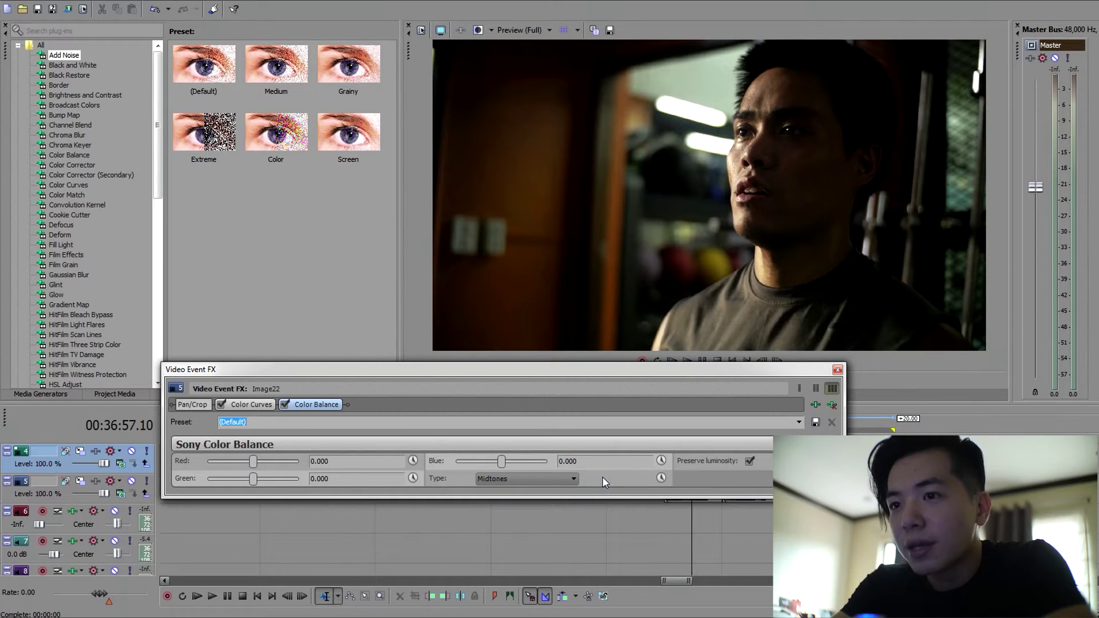
left_click(531, 475)
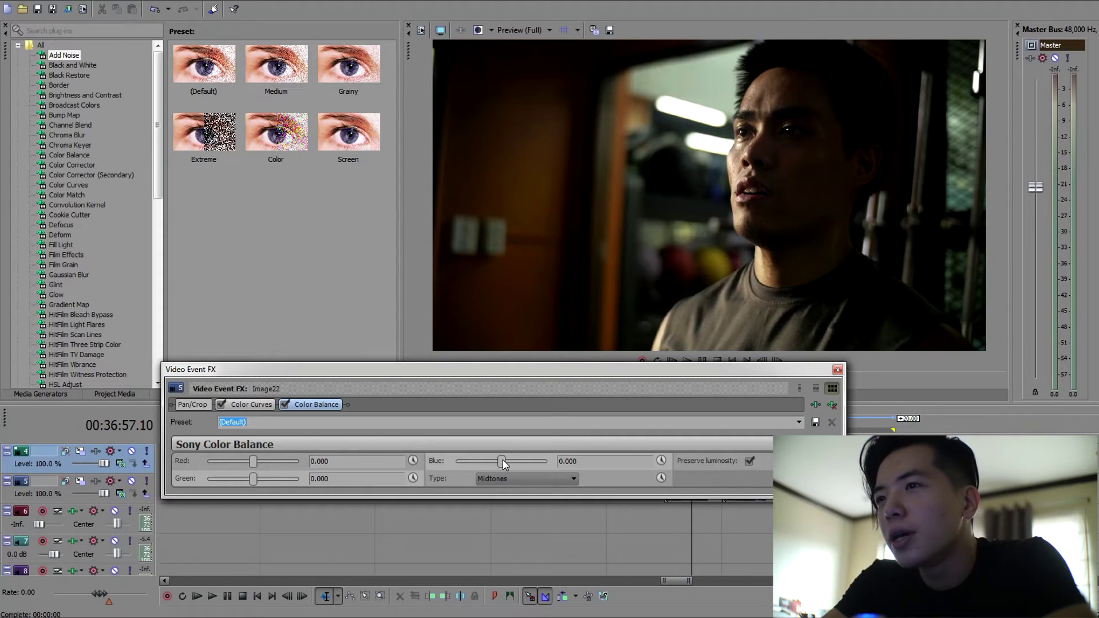
- Set midtone Blue to 0.058 and Green to 0.031, then add a second Color Balance
left_click_drag(503, 464, 507, 462)
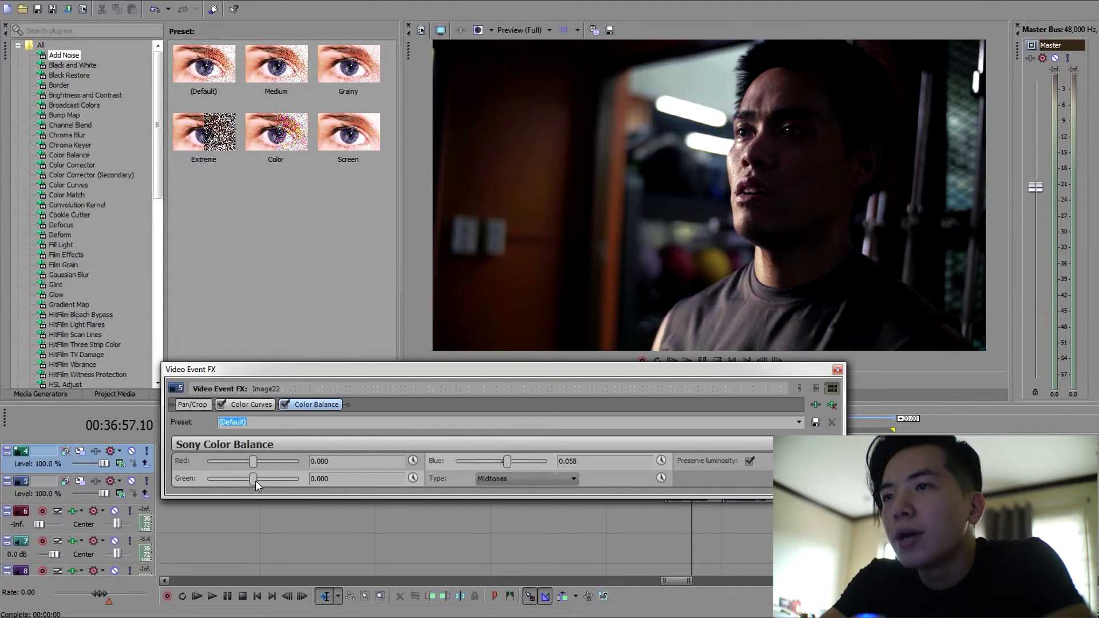
left_click_drag(253, 479, 256, 484)
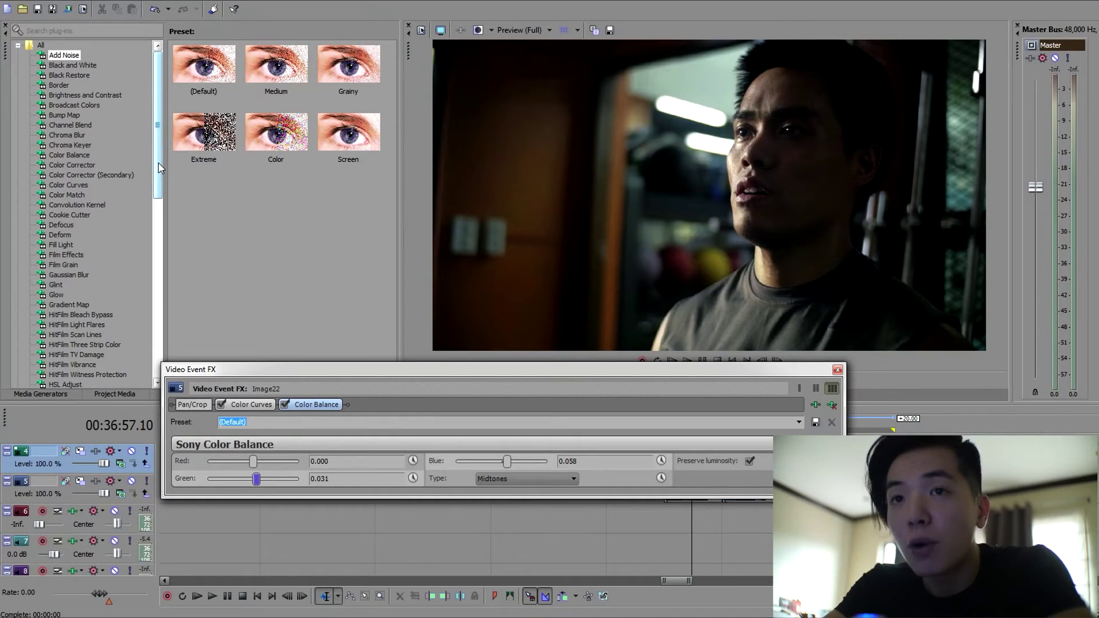
left_click_drag(64, 55, 373, 412)
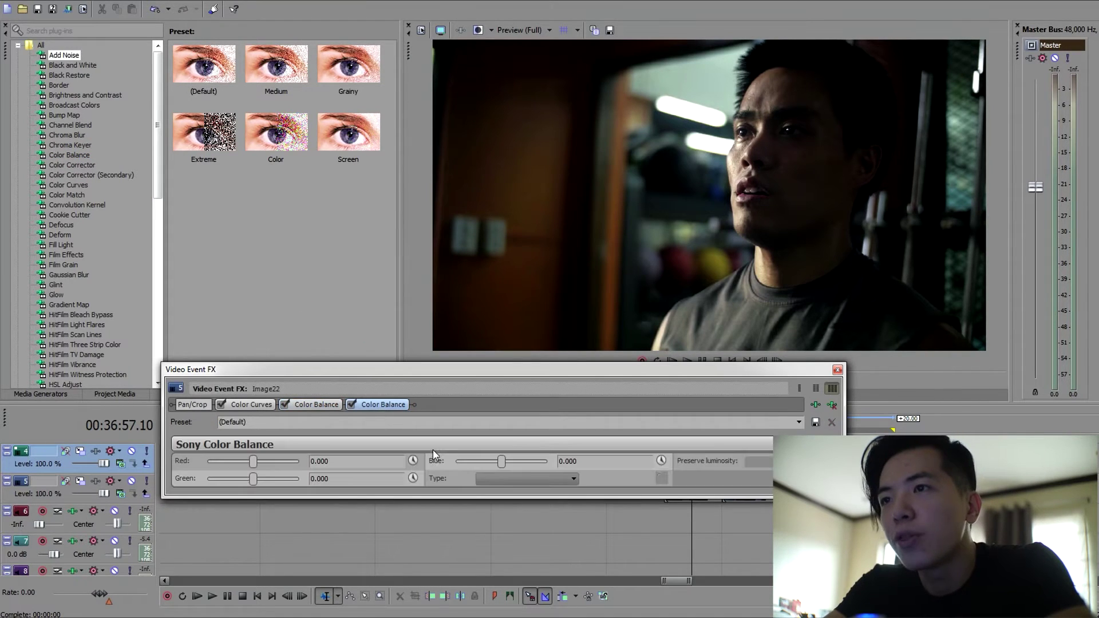
- Switch the second Color Balance to Shadows with Red -0.037 and Blue 0.003
left_click(490, 479)
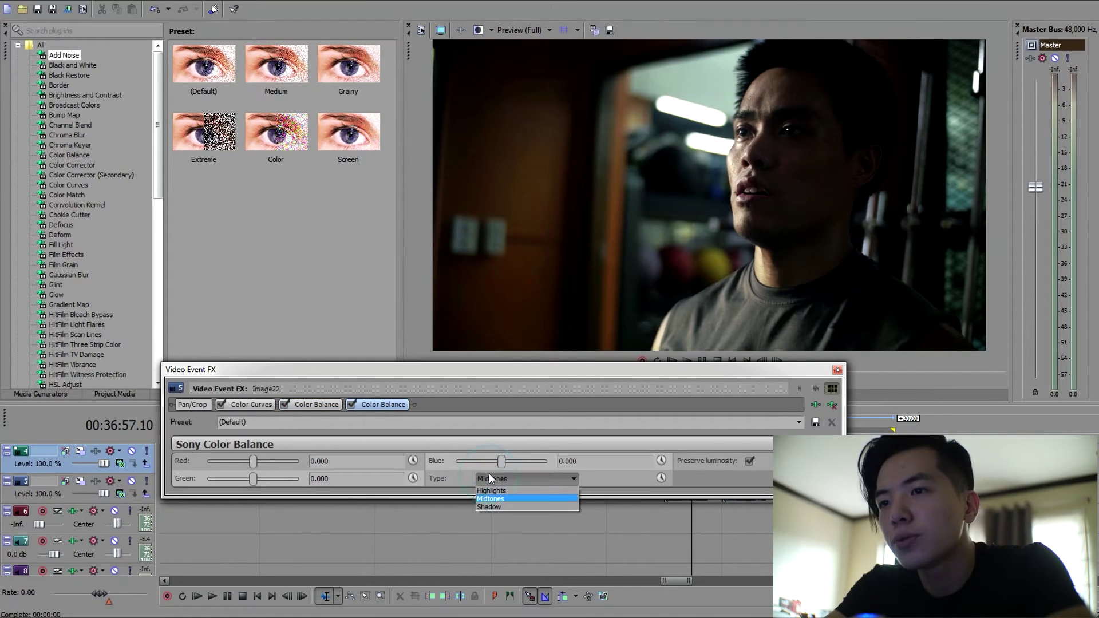
left_click(492, 507)
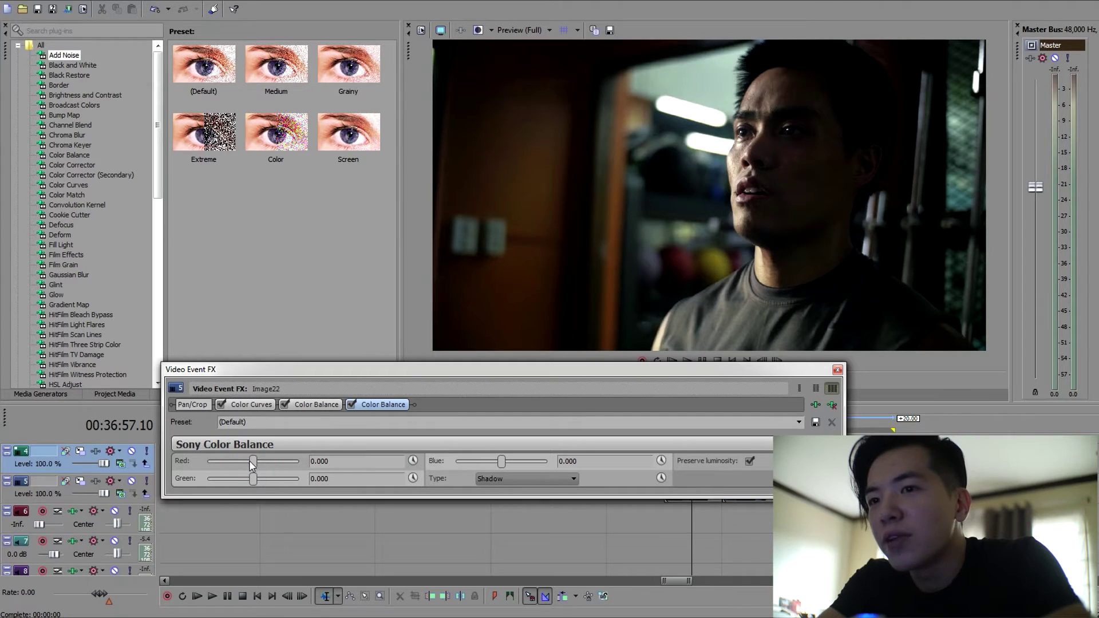
left_click_drag(252, 464, 250, 464)
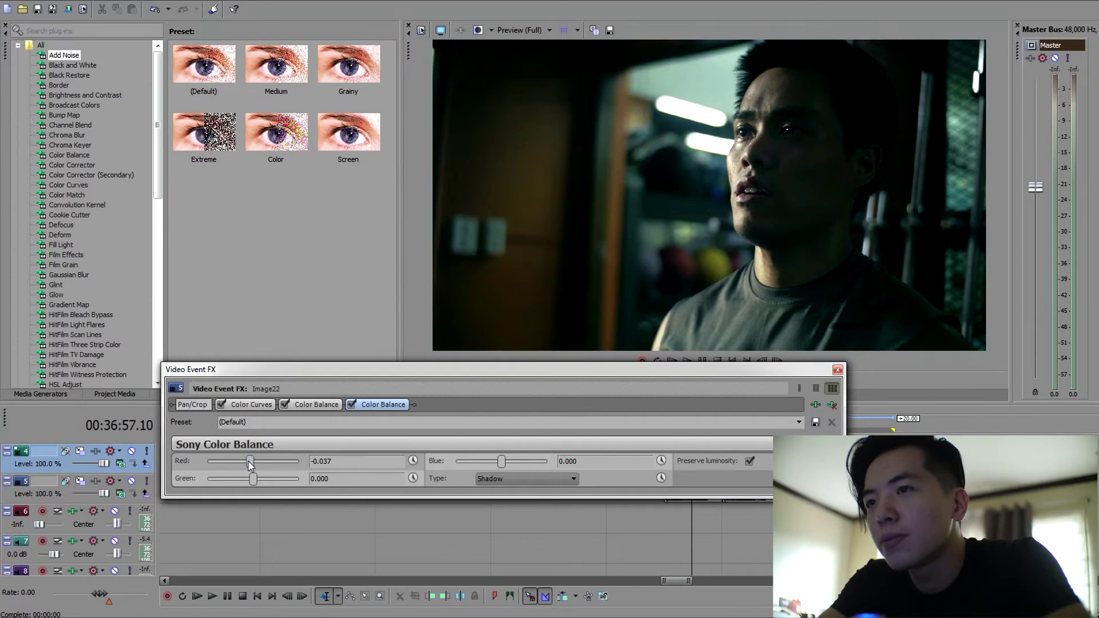
left_click(248, 460)
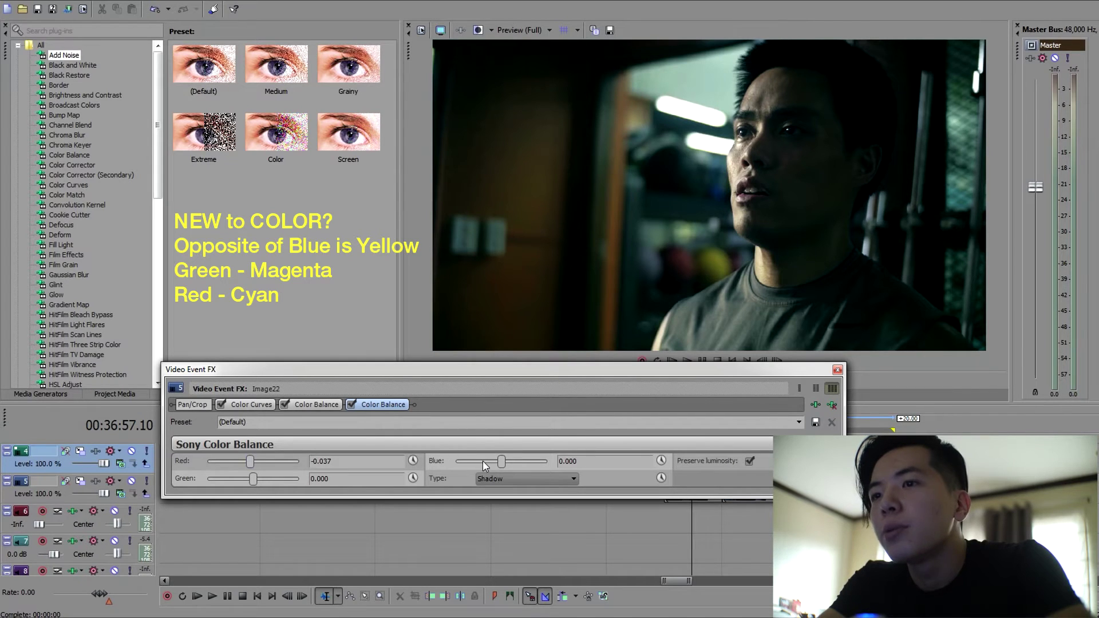
left_click_drag(503, 461, 503, 460)
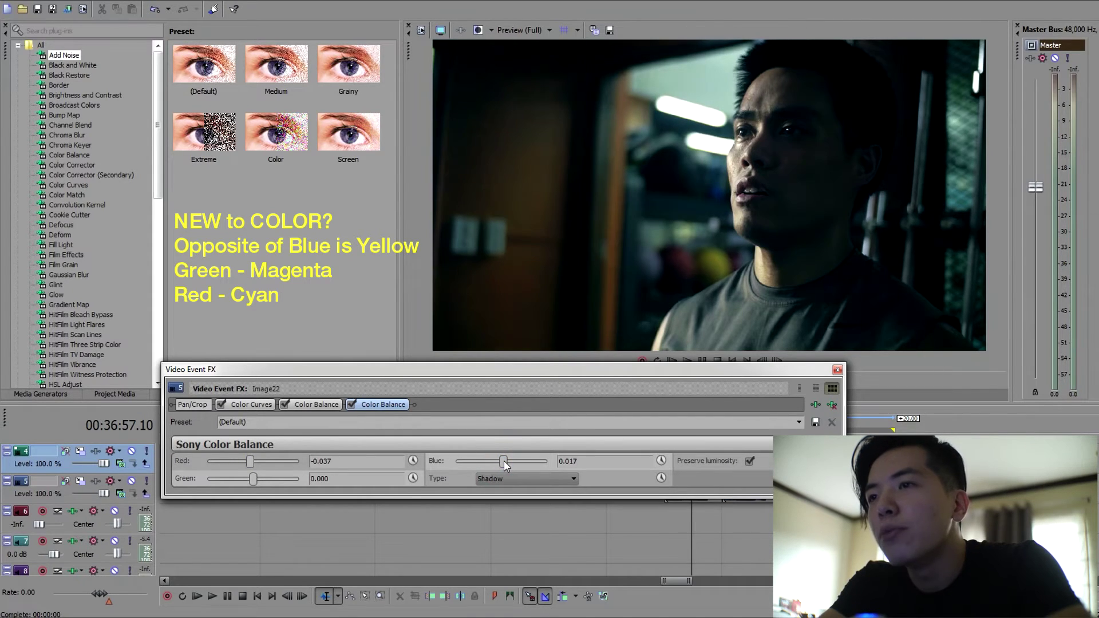
left_click_drag(504, 460, 503, 461)
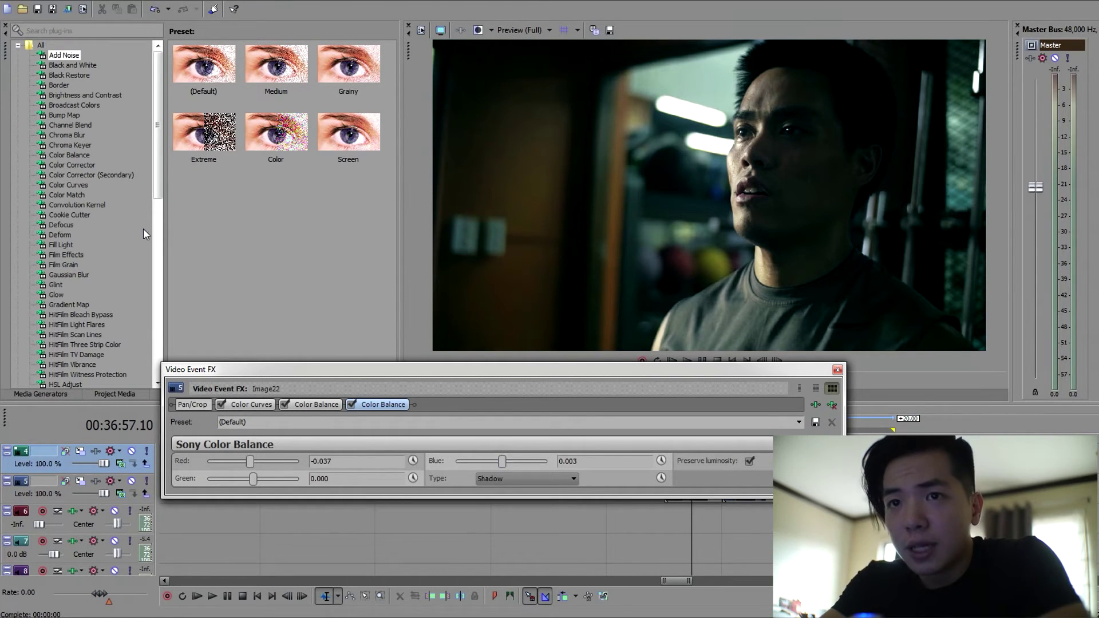
left_click(76, 155)
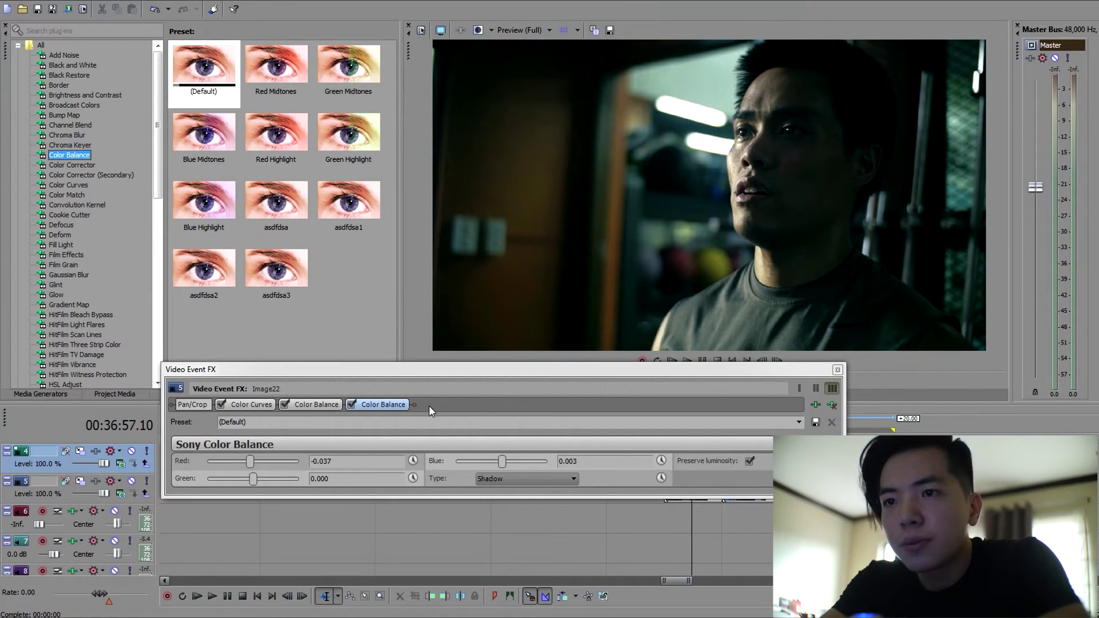
- Add another Color Balance at the chain end targeting Highlights, with Red at 0.092
mouse_move(68, 153)
left_mouse_down()
mouse_move(345, 302)
mouse_move(457, 405)
left_mouse_up()
left_click(501, 477)
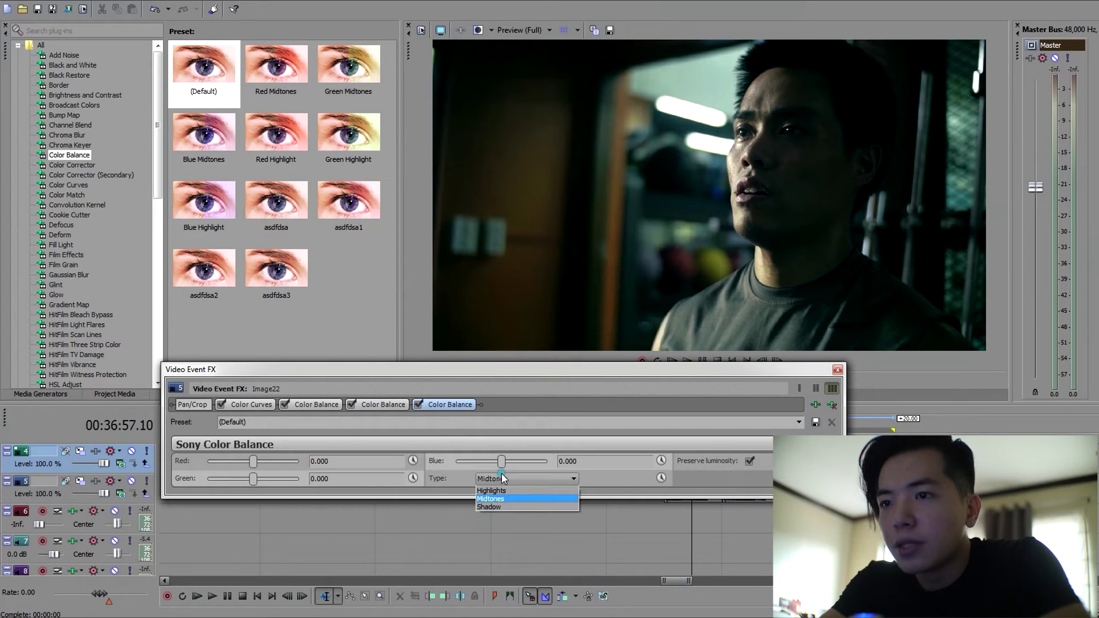
left_click(503, 490)
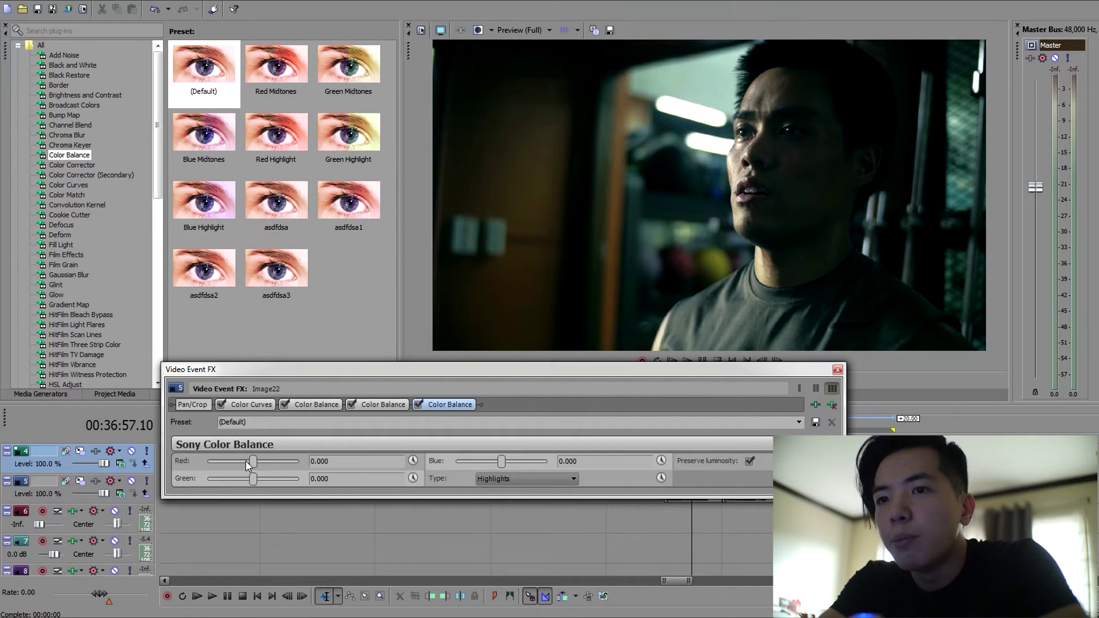
left_click_drag(255, 462, 261, 468)
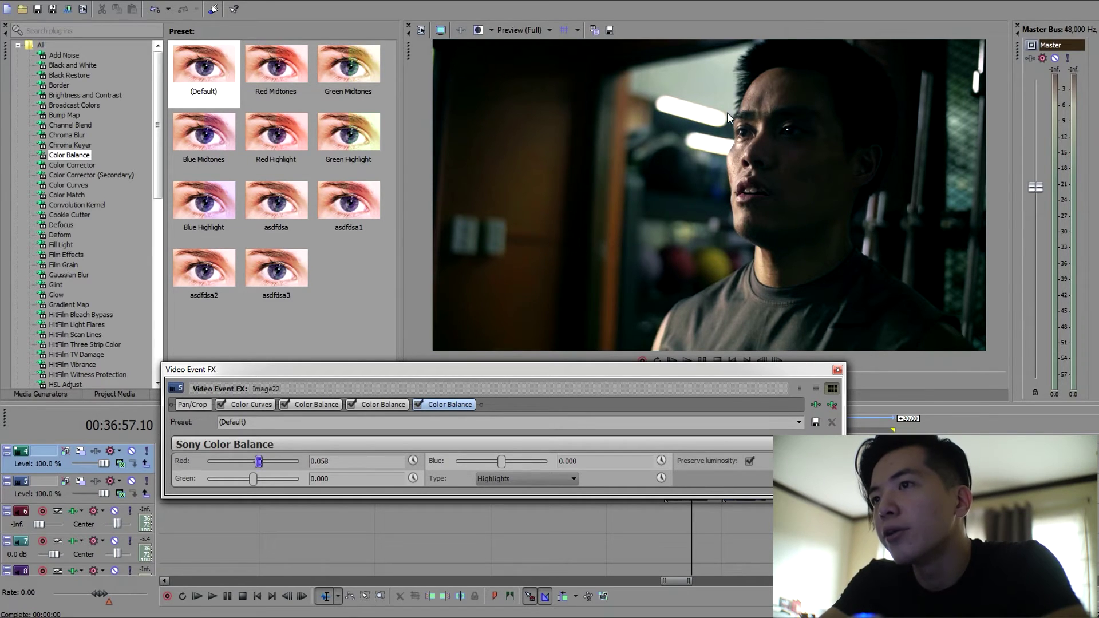
left_click(258, 462)
left_click_drag(259, 463, 277, 460)
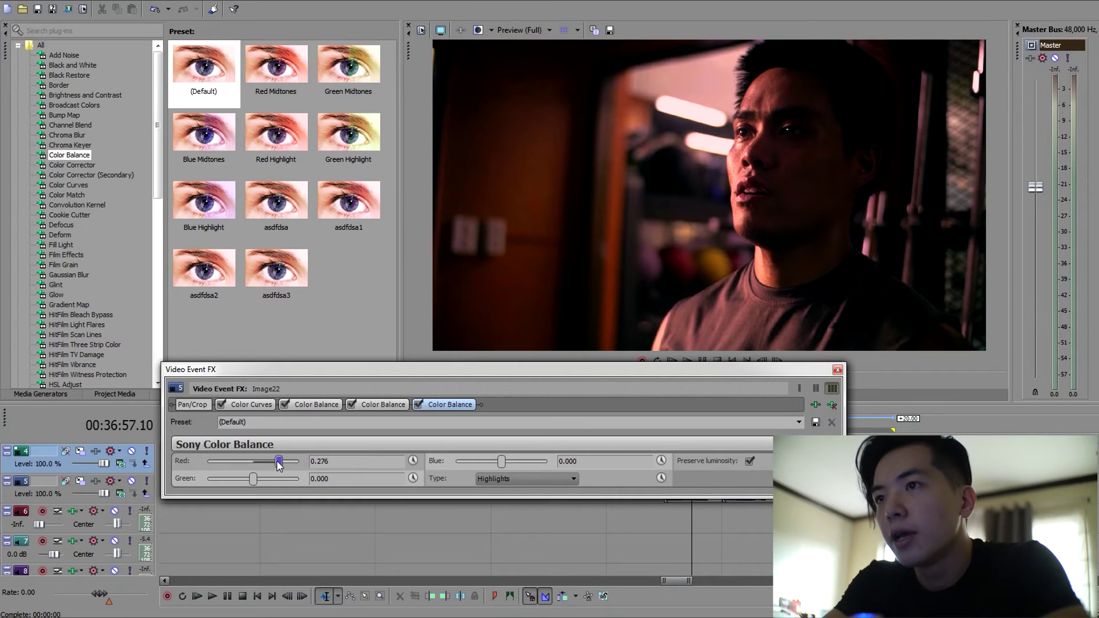
left_click_drag(277, 461, 261, 467)
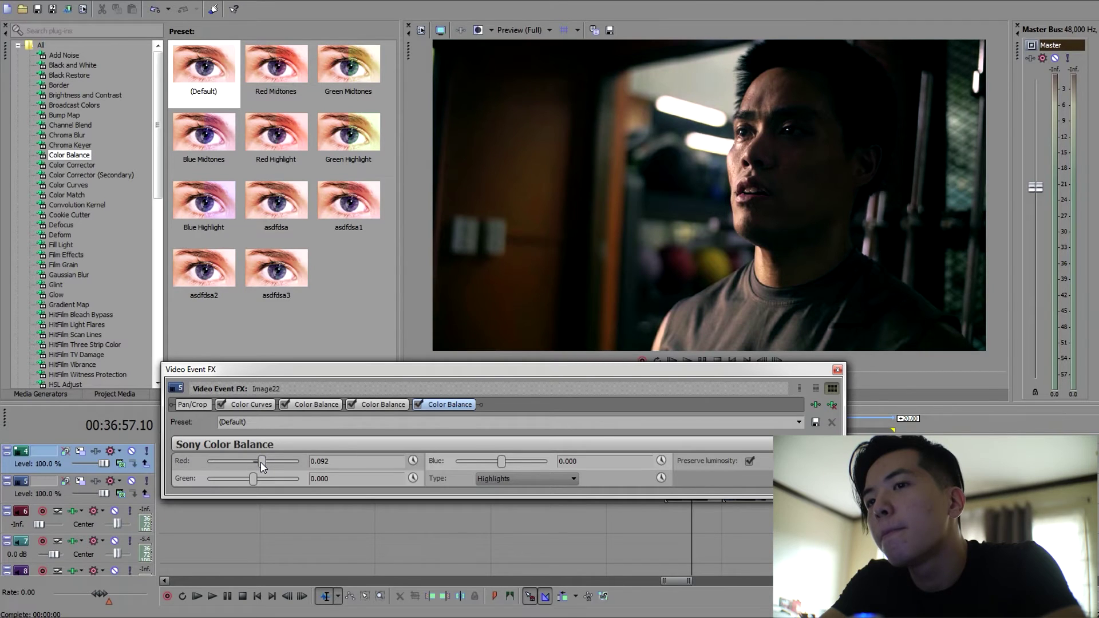
- Compare the graded picture with the original in Split Screen View, then turn it off
left_click(479, 29)
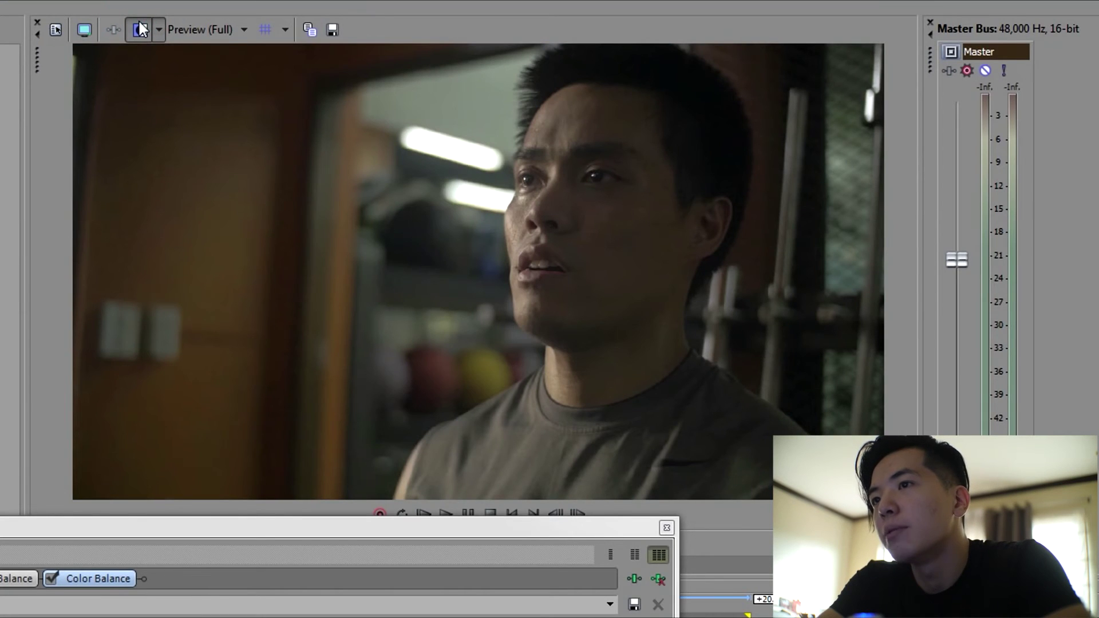
left_click(139, 22)
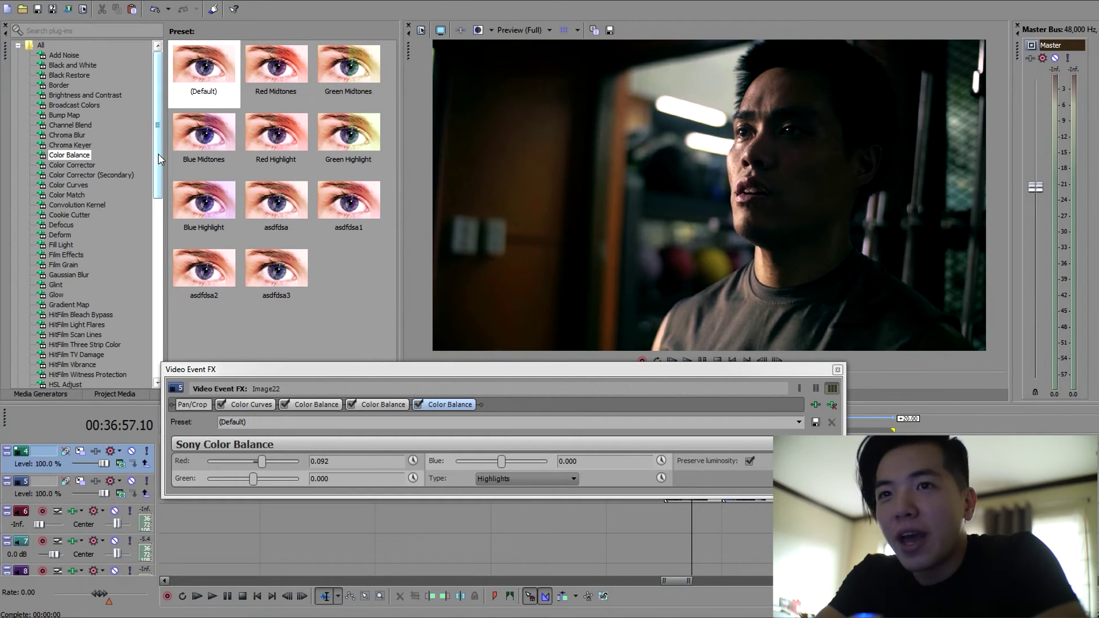
left_click(76, 66)
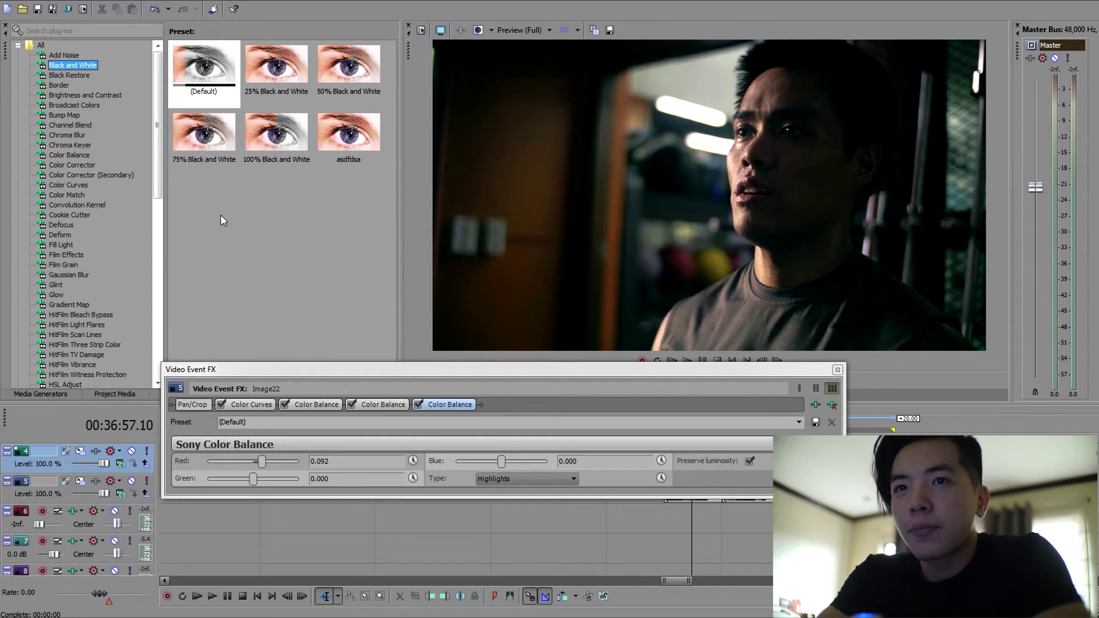
- Add an enabled Black and White effect to the chain end with Blend amount 0.088
left_click_drag(71, 65, 514, 417)
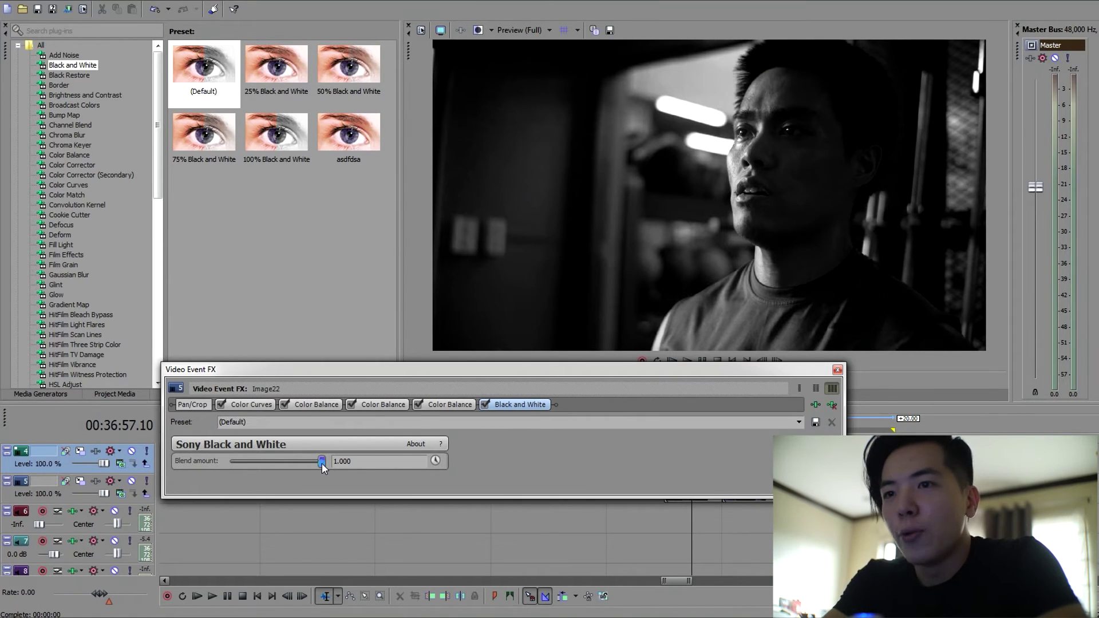
left_click_drag(322, 462, 222, 460)
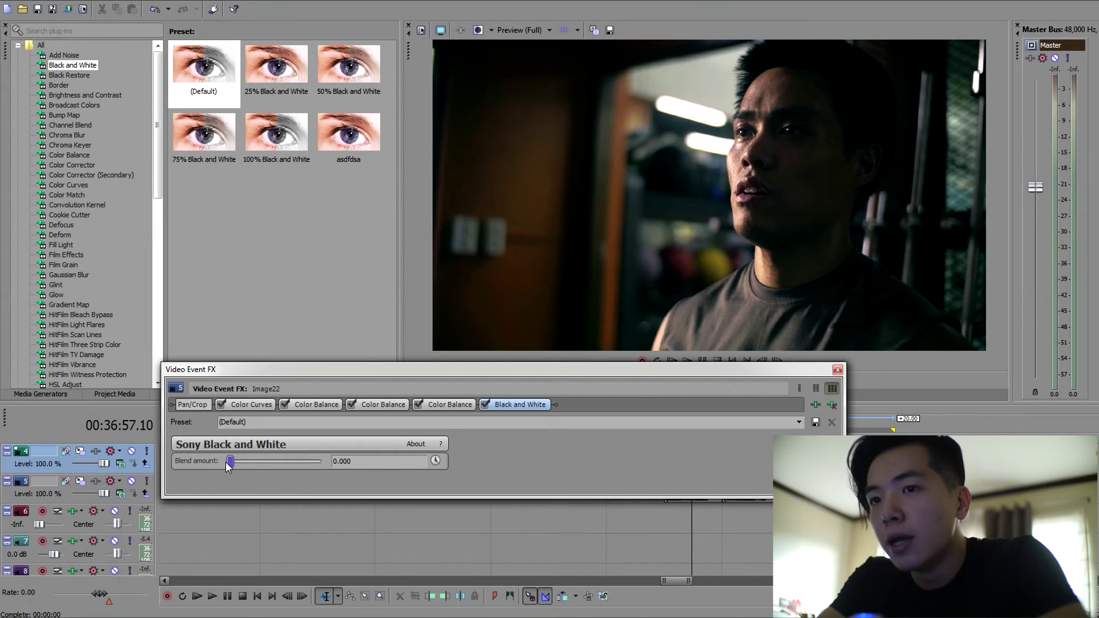
left_click_drag(229, 462, 233, 468)
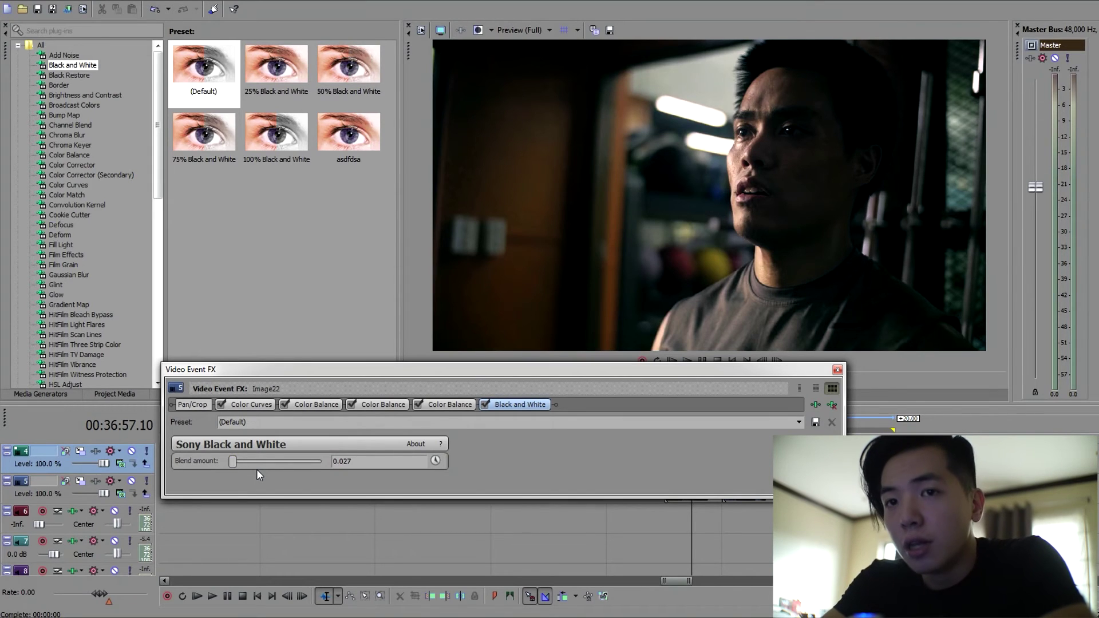
scroll(255, 469, "up", 2)
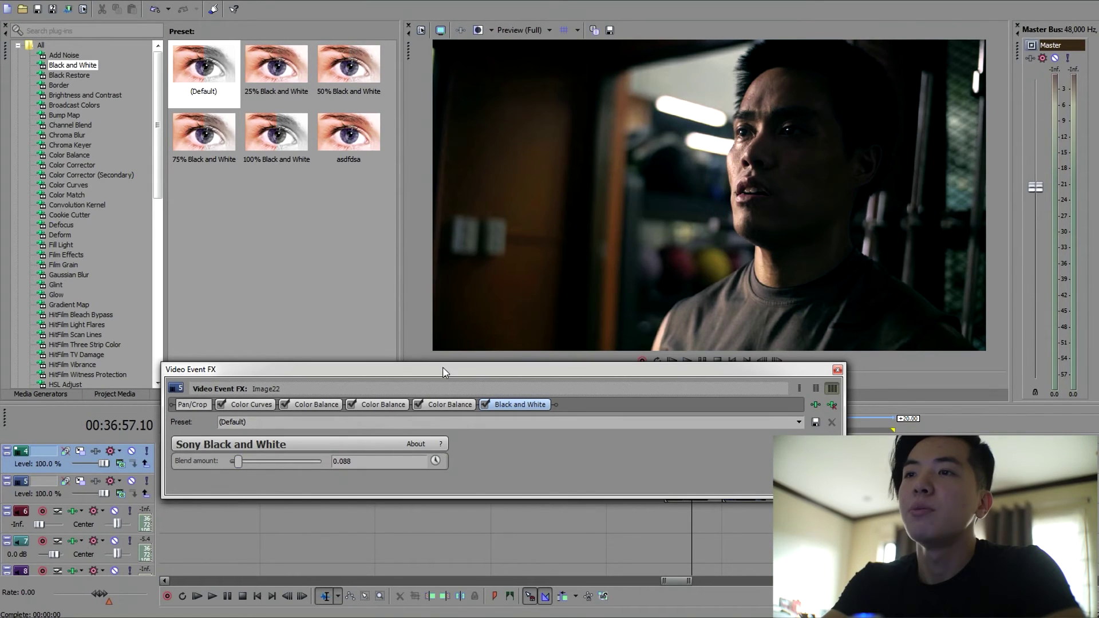
left_click(486, 407)
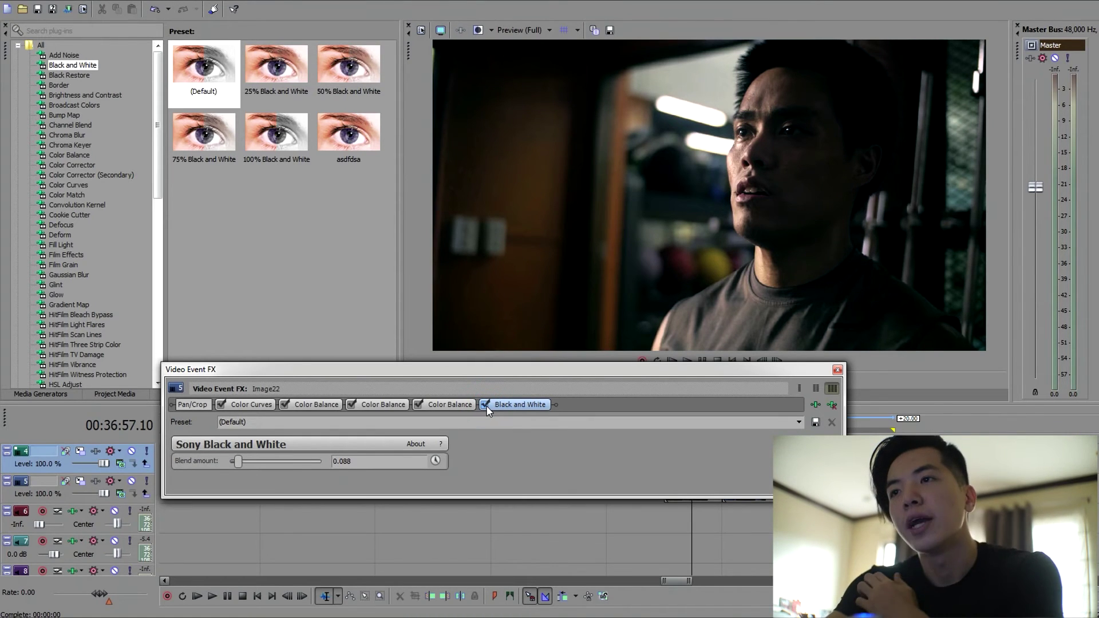
- Add a Levels effect after Black and White at the end of the FX chain
left_click_drag(158, 186, 156, 262)
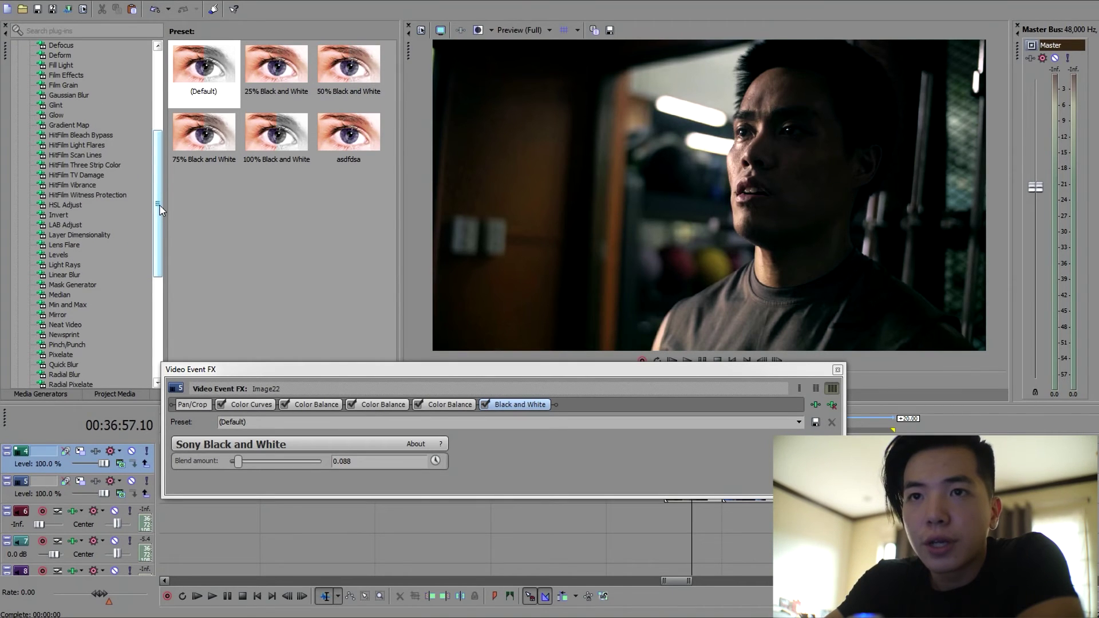
left_click_drag(159, 210, 154, 154)
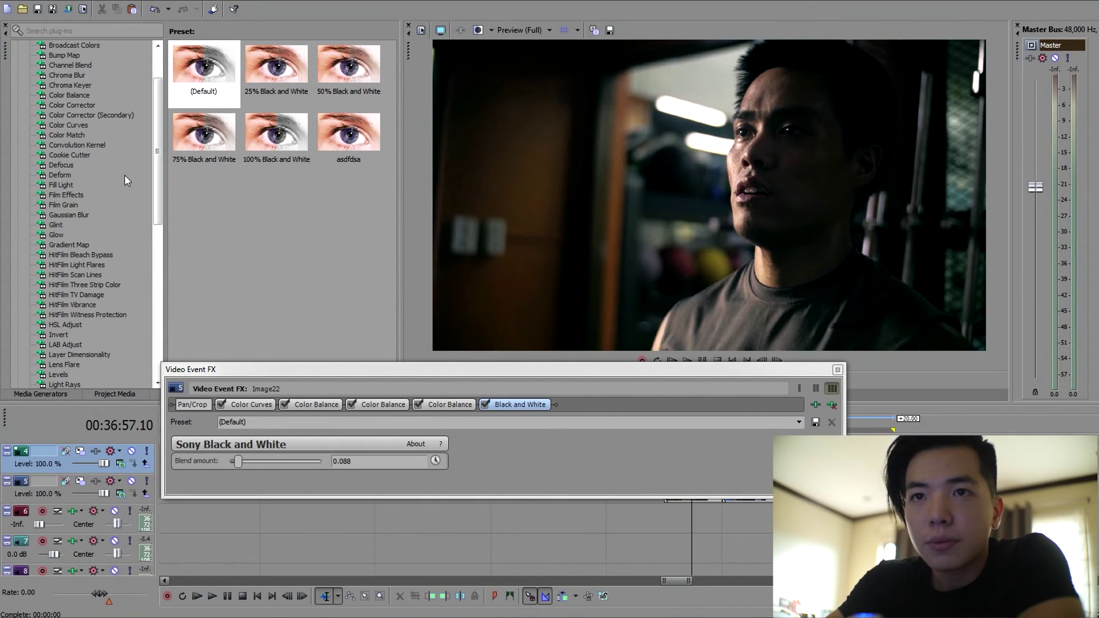
scroll(153, 171, "up", 2)
left_click_drag(153, 172, 145, 240)
mouse_move(62, 284)
left_mouse_down()
mouse_move(143, 297)
mouse_move(393, 388)
left_mouse_up()
left_click_drag(510, 417, 525, 410)
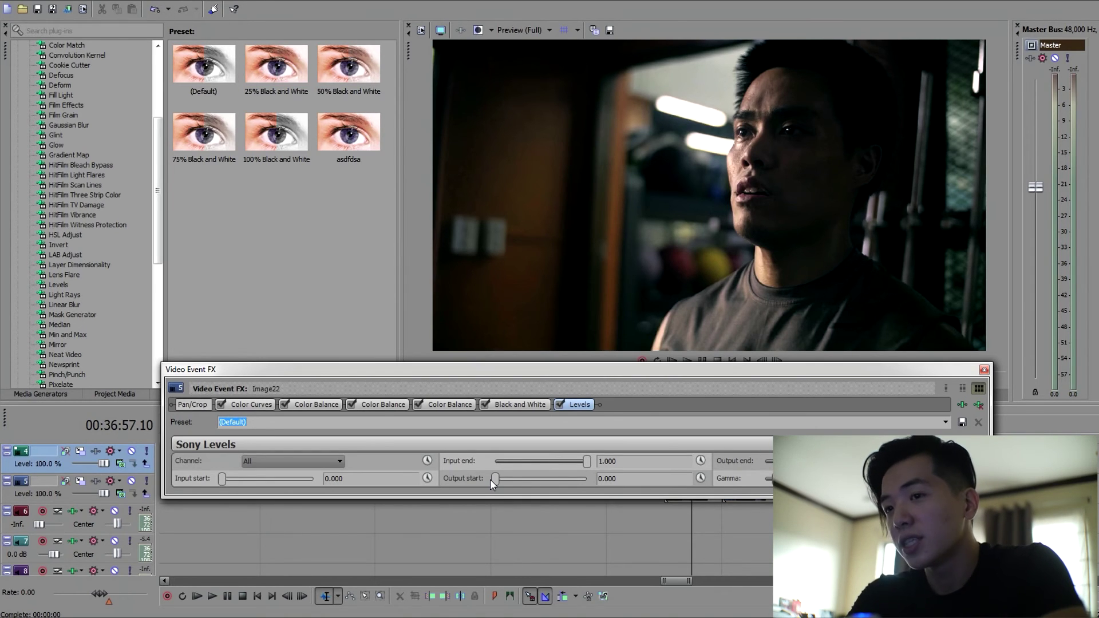
- Set Levels Output start to 0.020 and Output end to 0.973, comparing with Levels off
left_click_drag(490, 480, 494, 481)
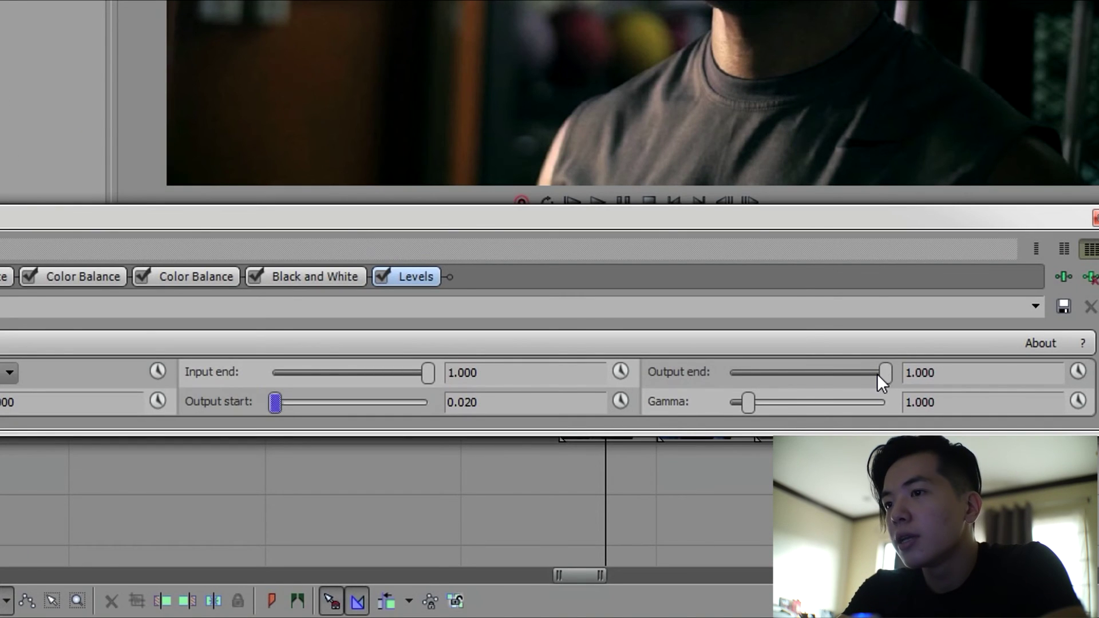
left_click_drag(879, 374, 875, 374)
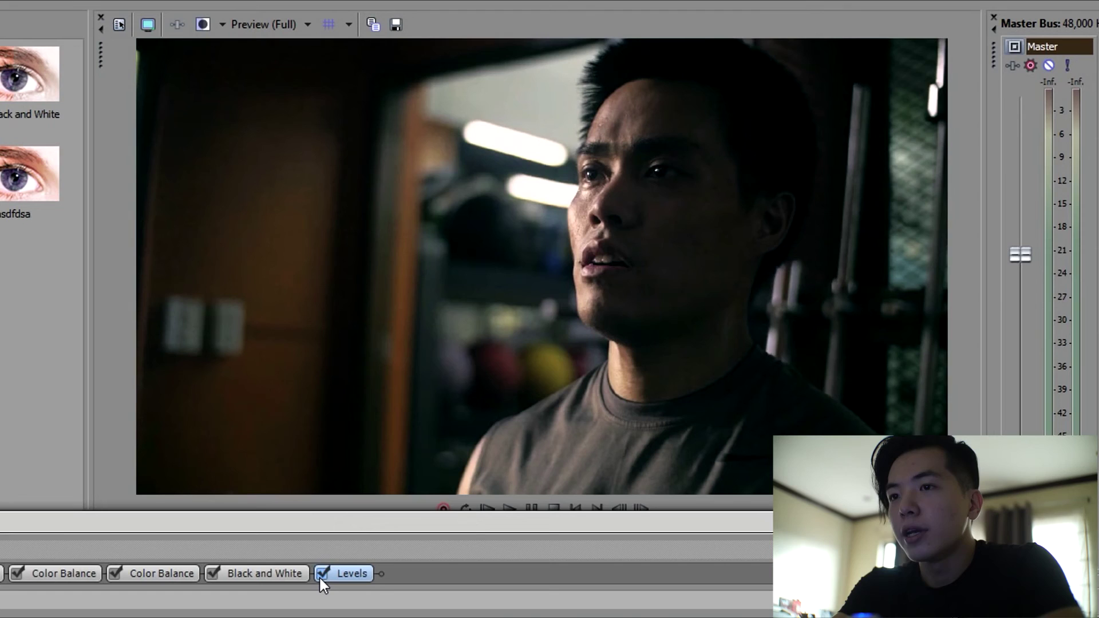
left_click(382, 276)
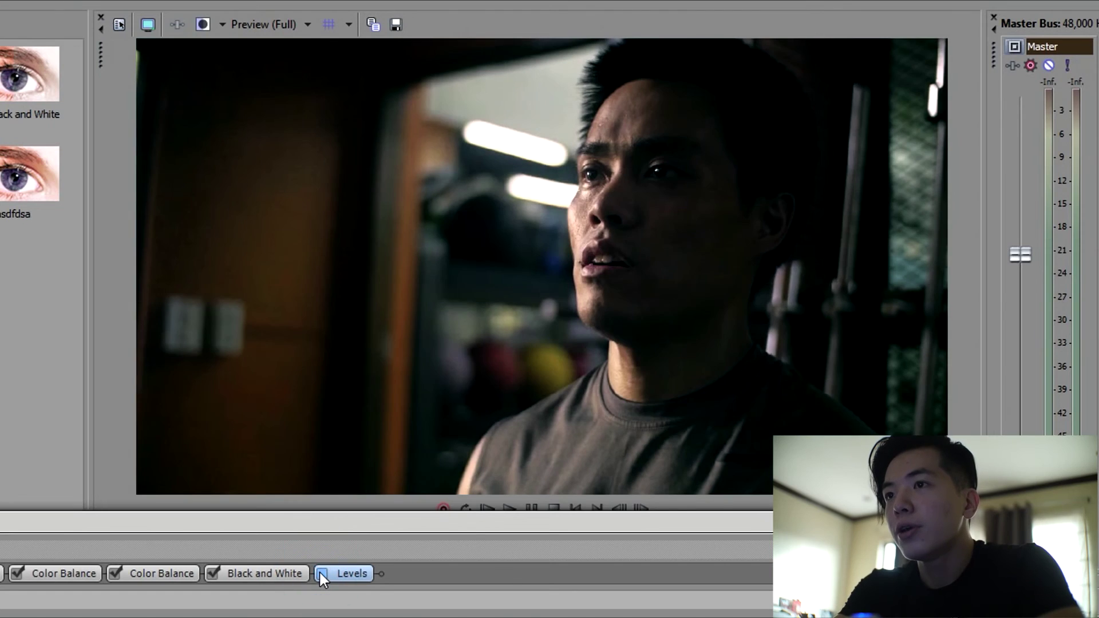
left_click(321, 573)
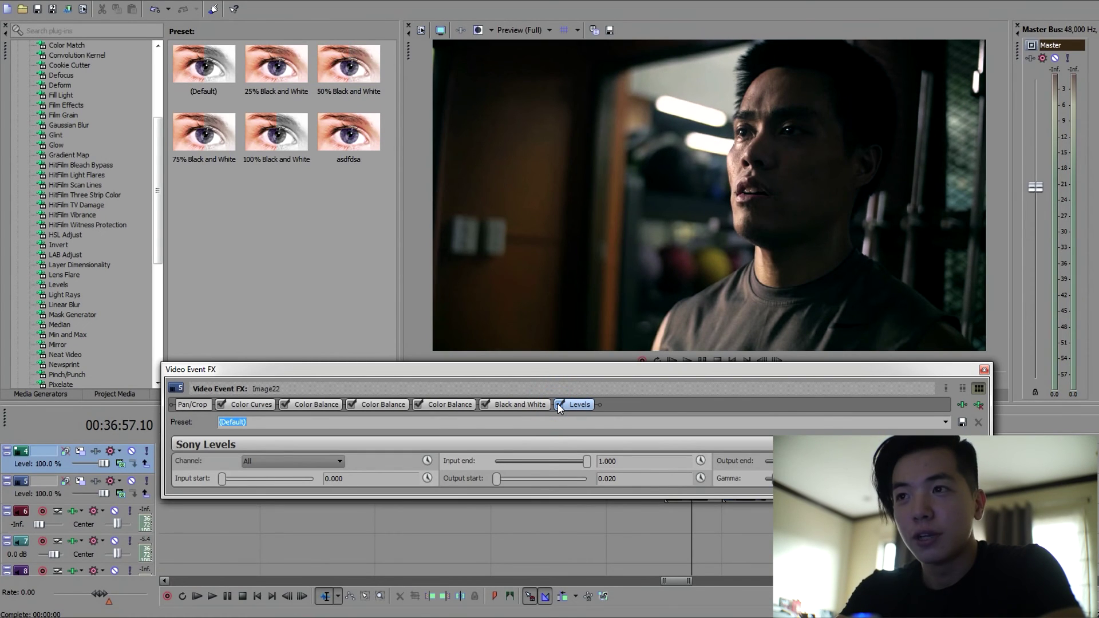
left_click(558, 404)
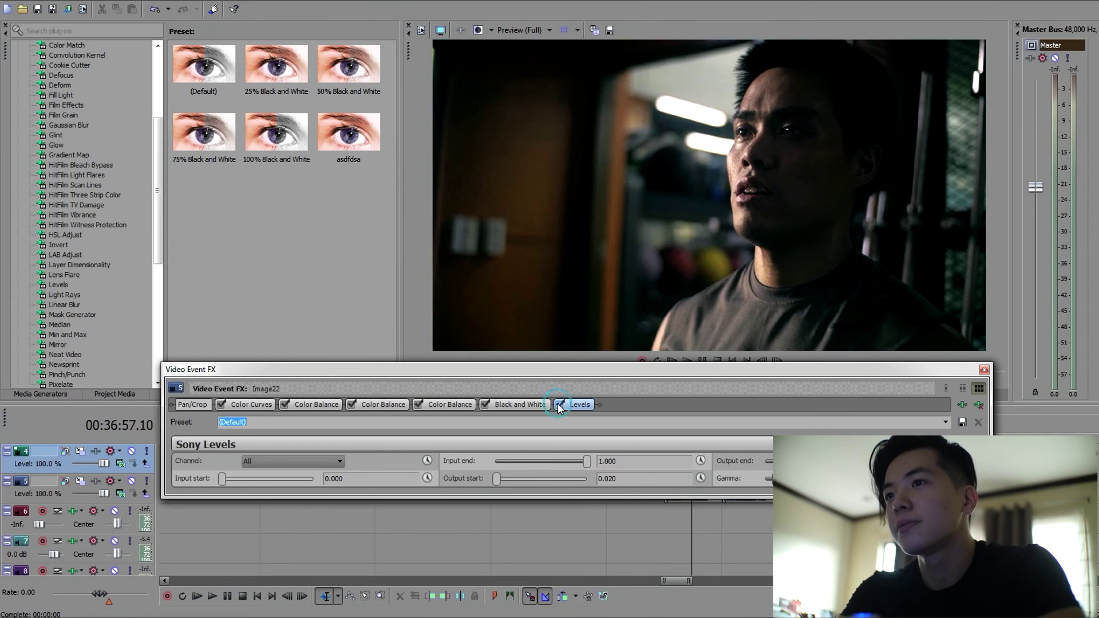